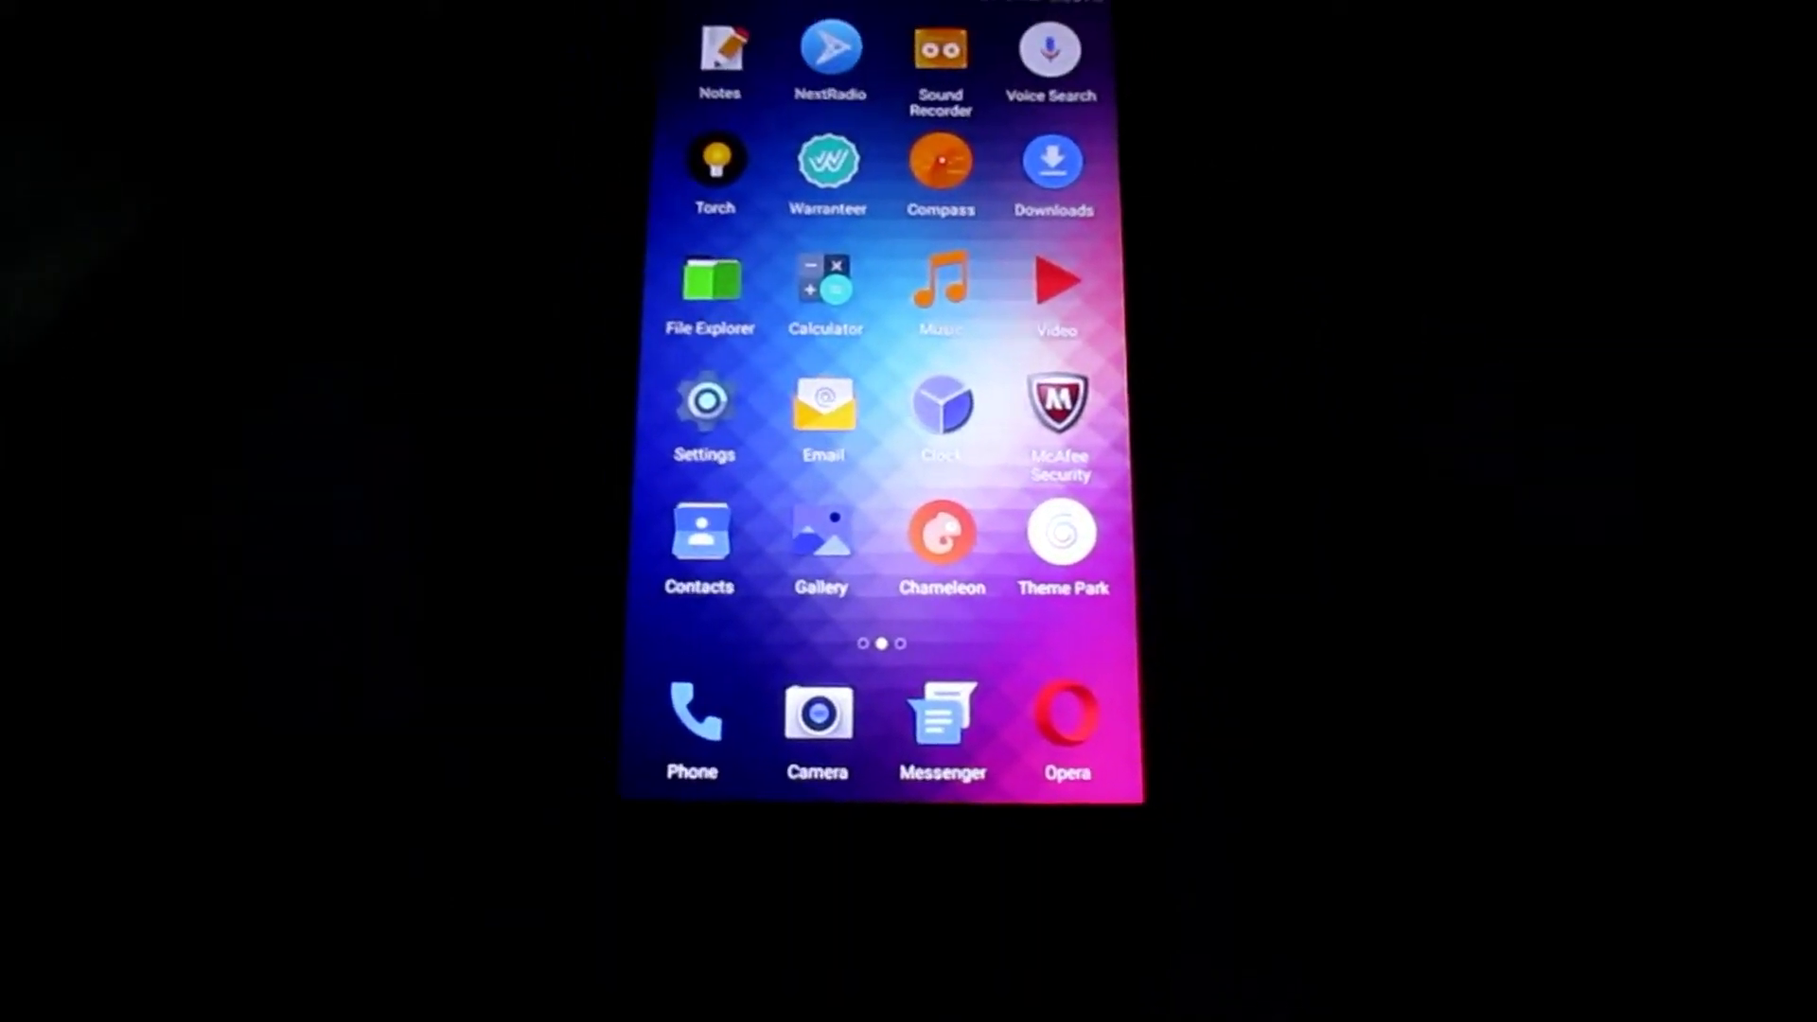
# Step: Swipe back to the first home page with the Google search bar and launch the Phone dialer
pyautogui.moveTo(1022, 426); pyautogui.dragTo(709, 427)
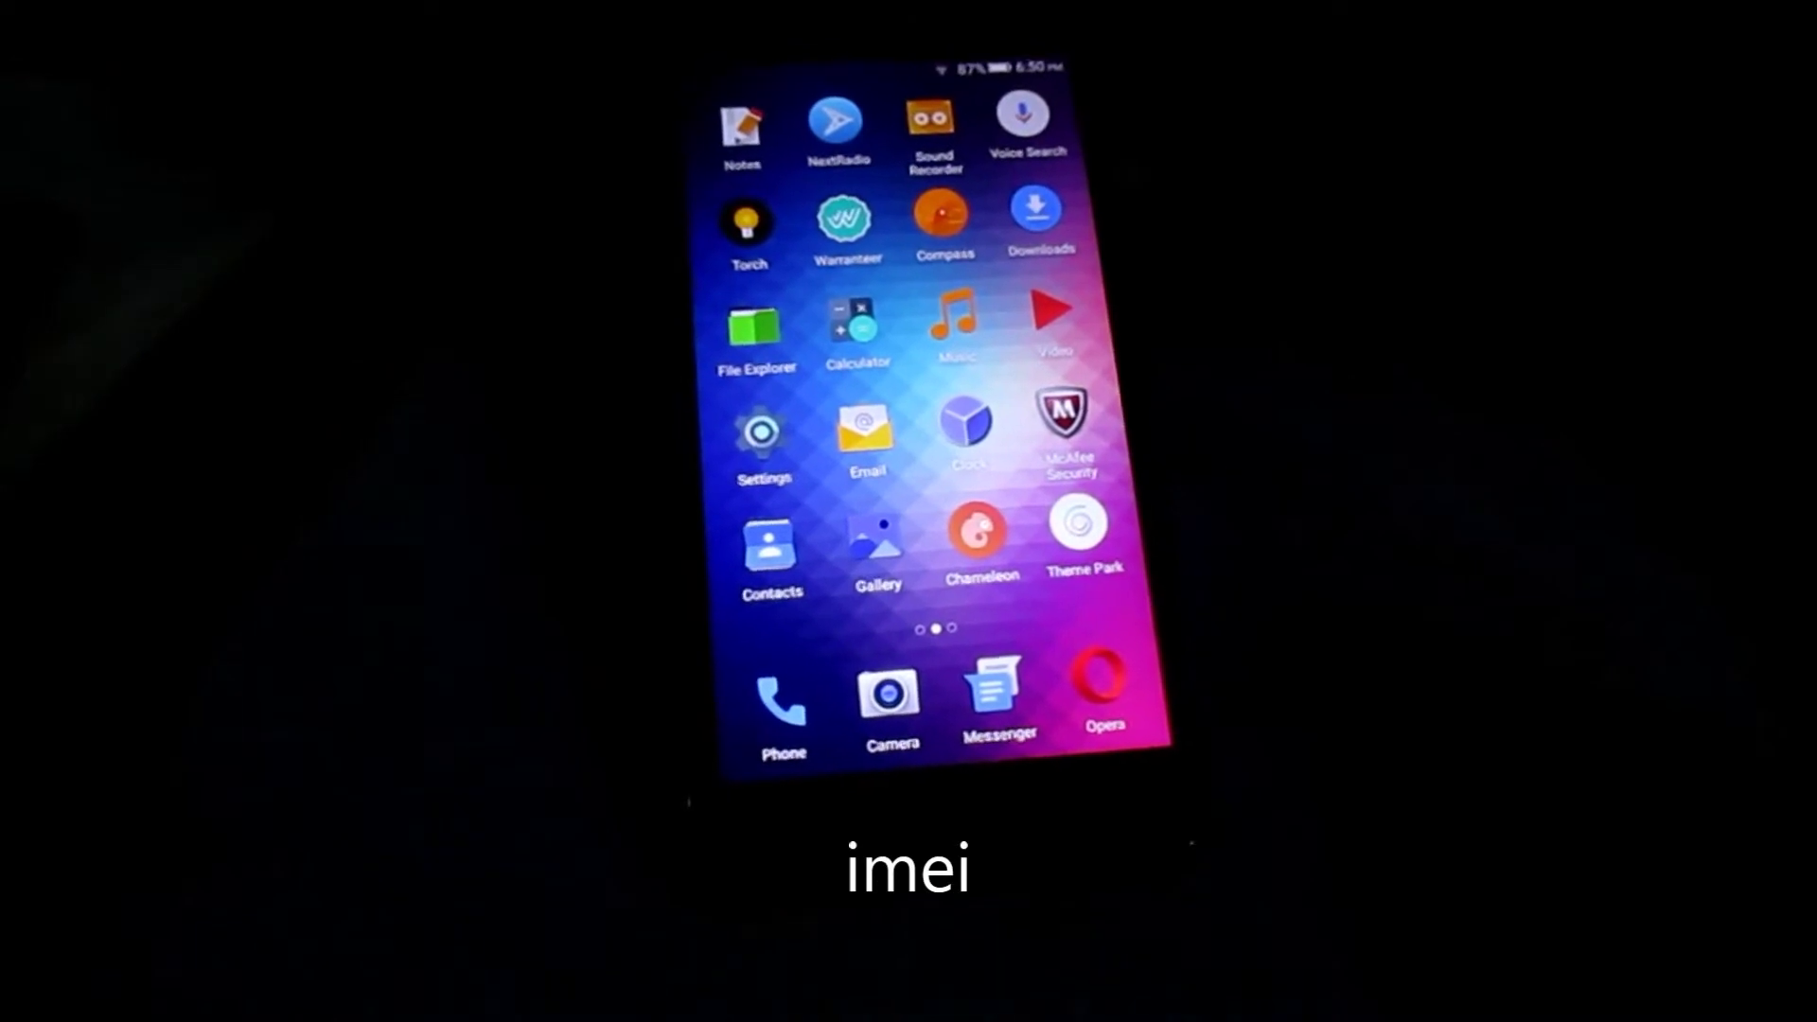
pyautogui.moveTo(1023, 426); pyautogui.dragTo(739, 426)
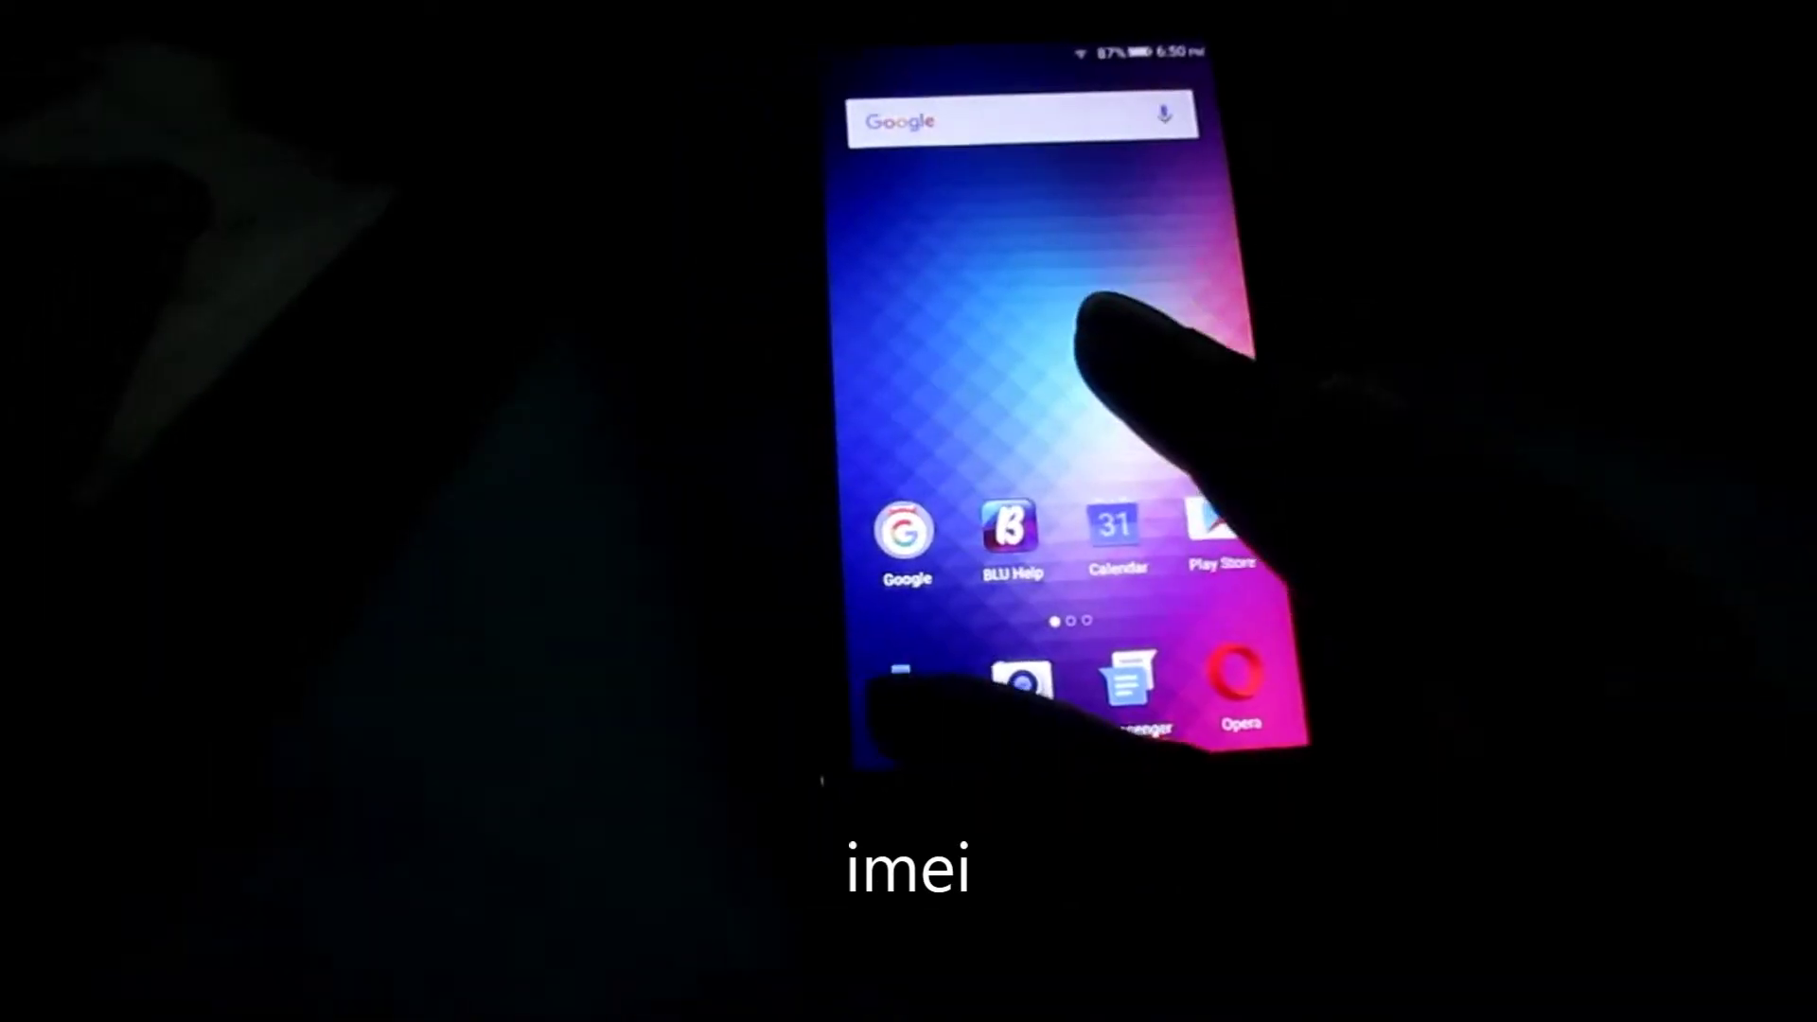
pyautogui.click(778, 696)
# Step: Dial *#06#, note the second IMEI shows Invalid, and dismiss the report with OK
pyautogui.click(913, 639)
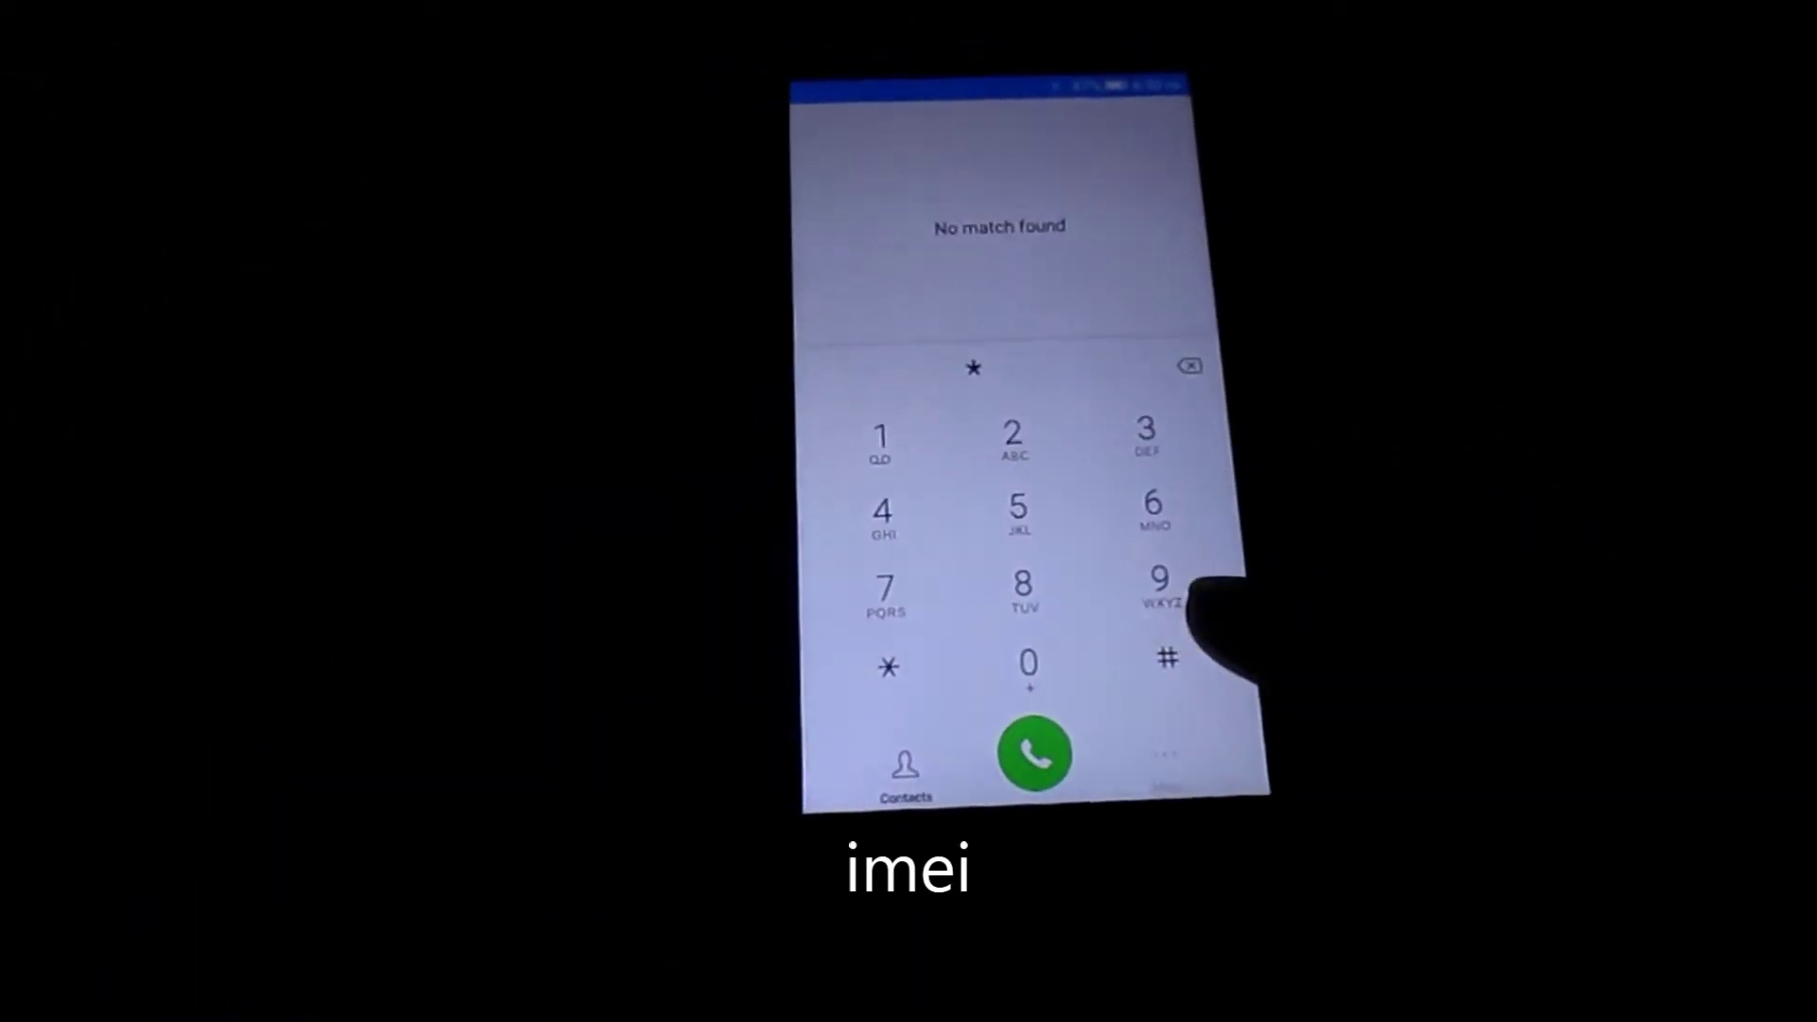
pyautogui.write('#06')
pyautogui.click(1167, 520)
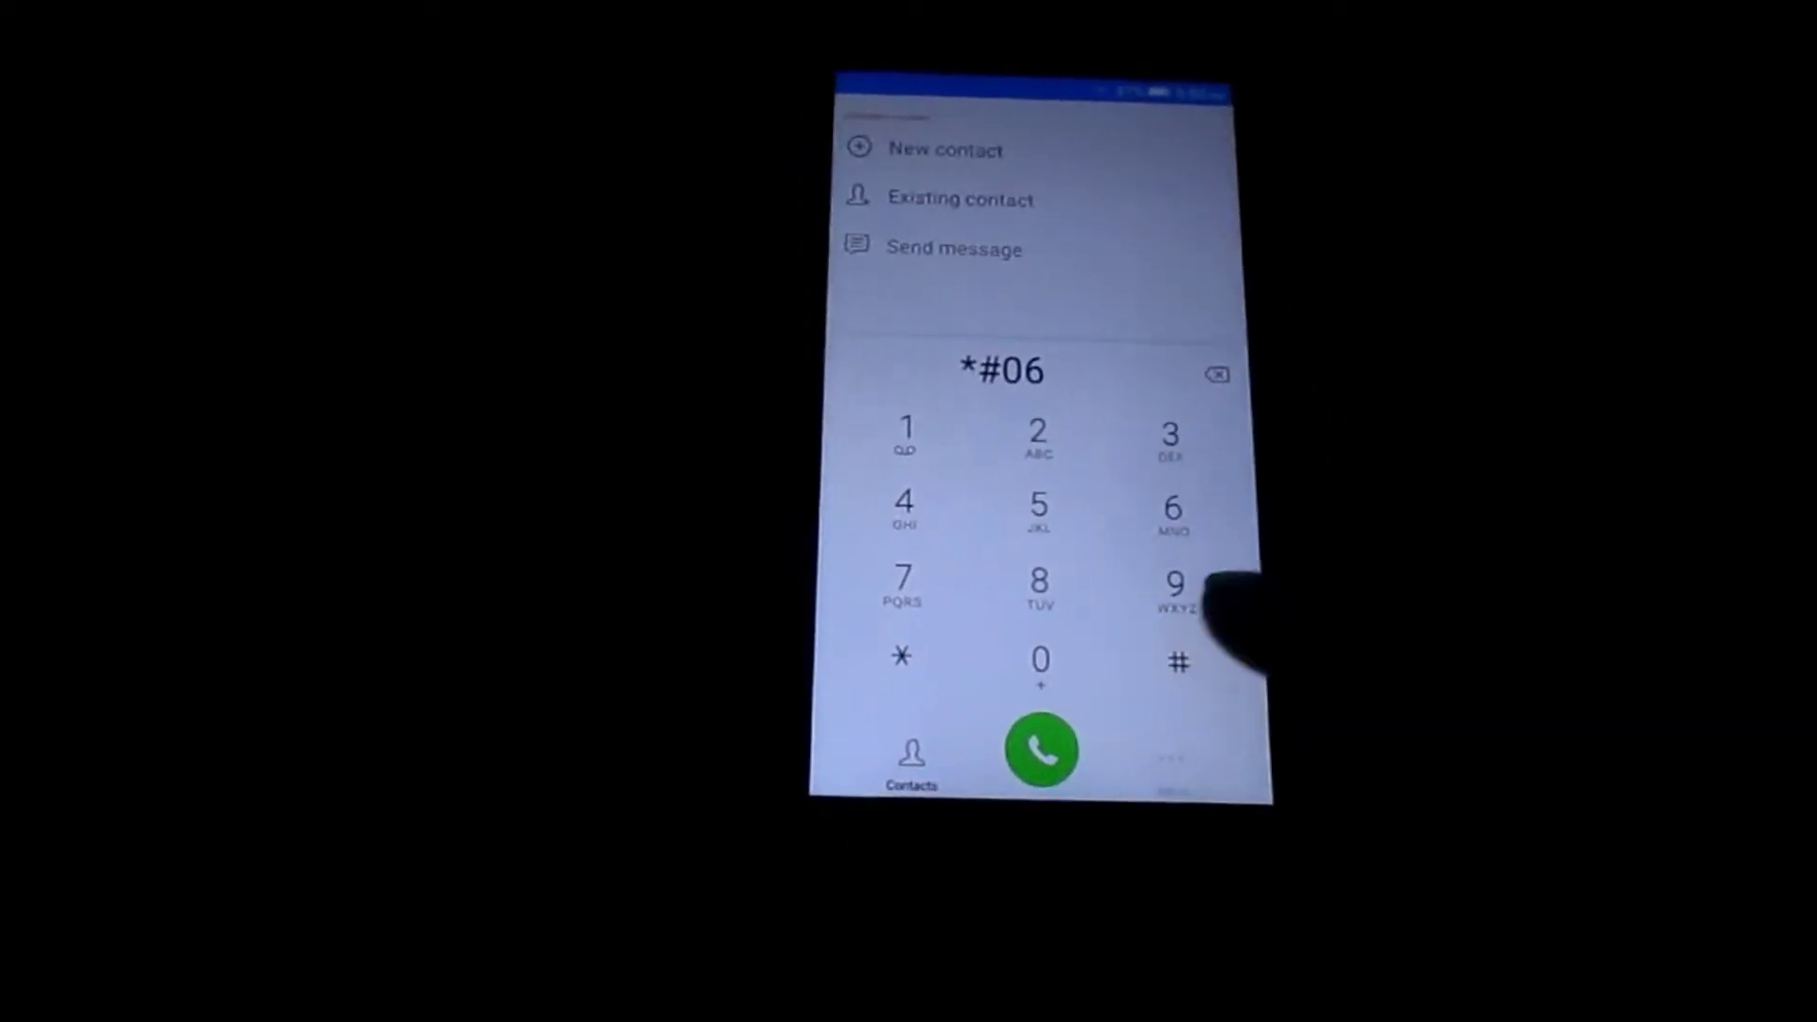
pyautogui.click(1173, 672)
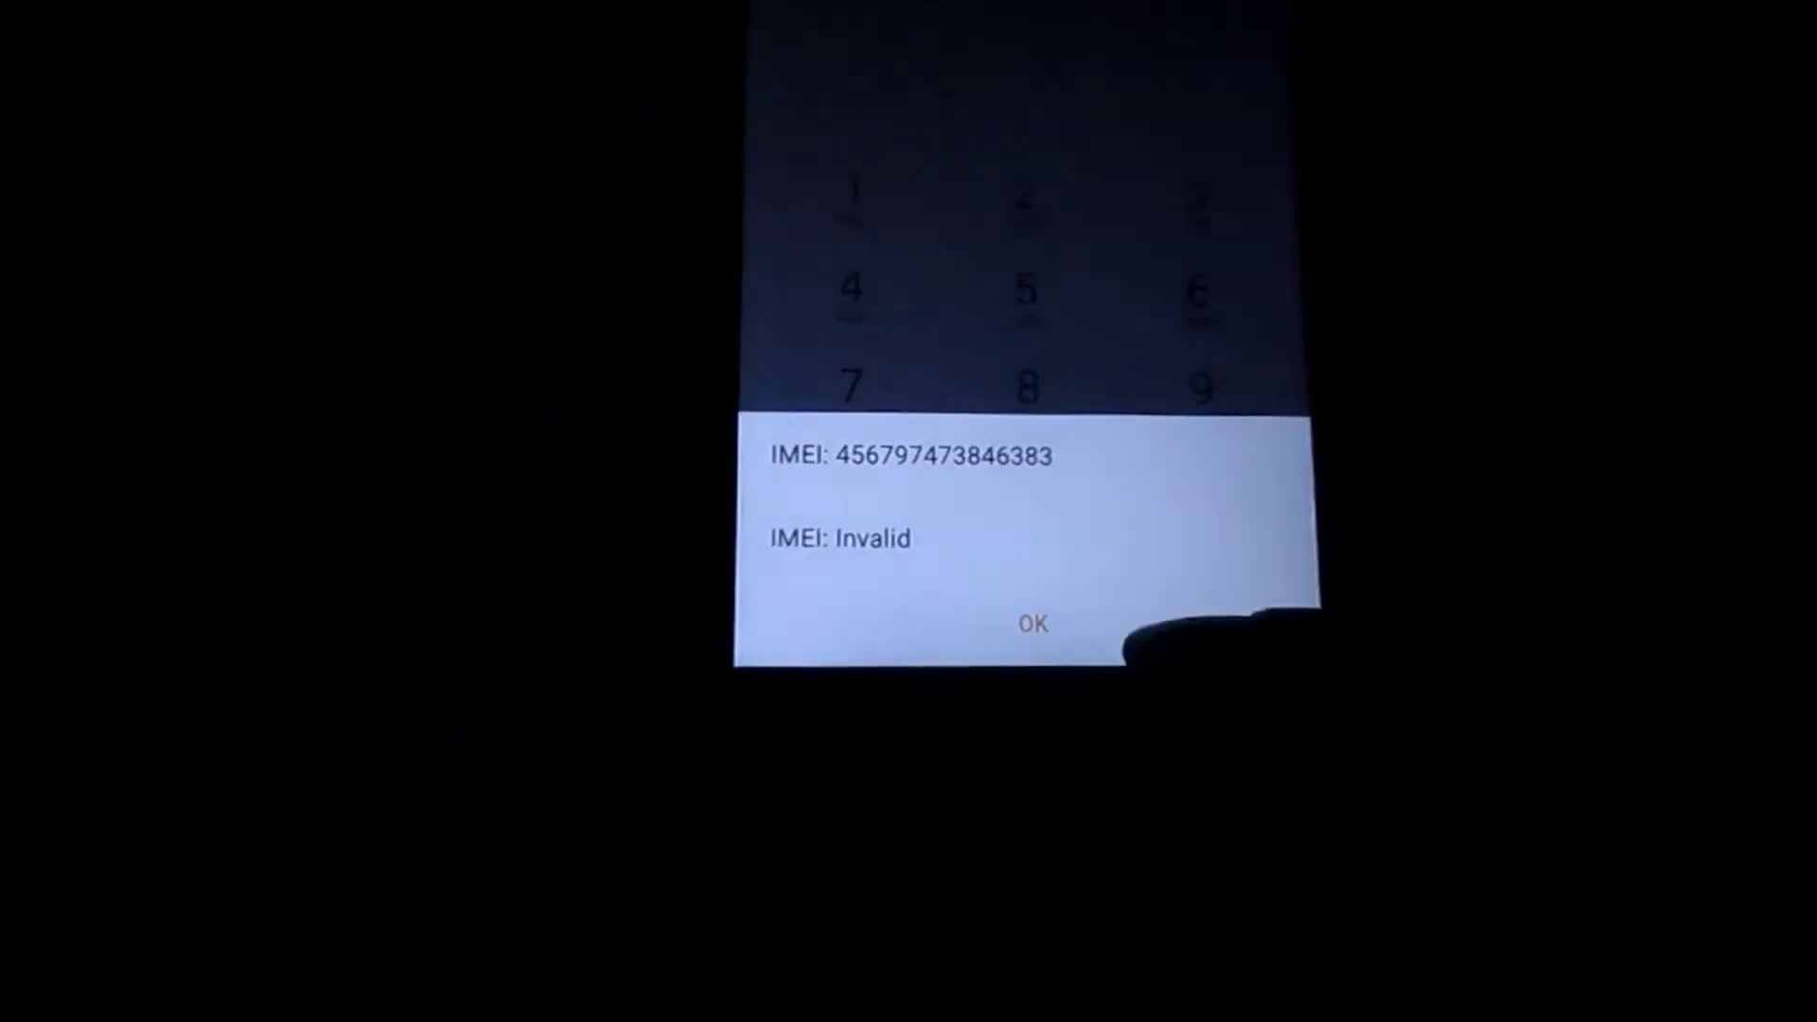
pyautogui.click(1012, 689)
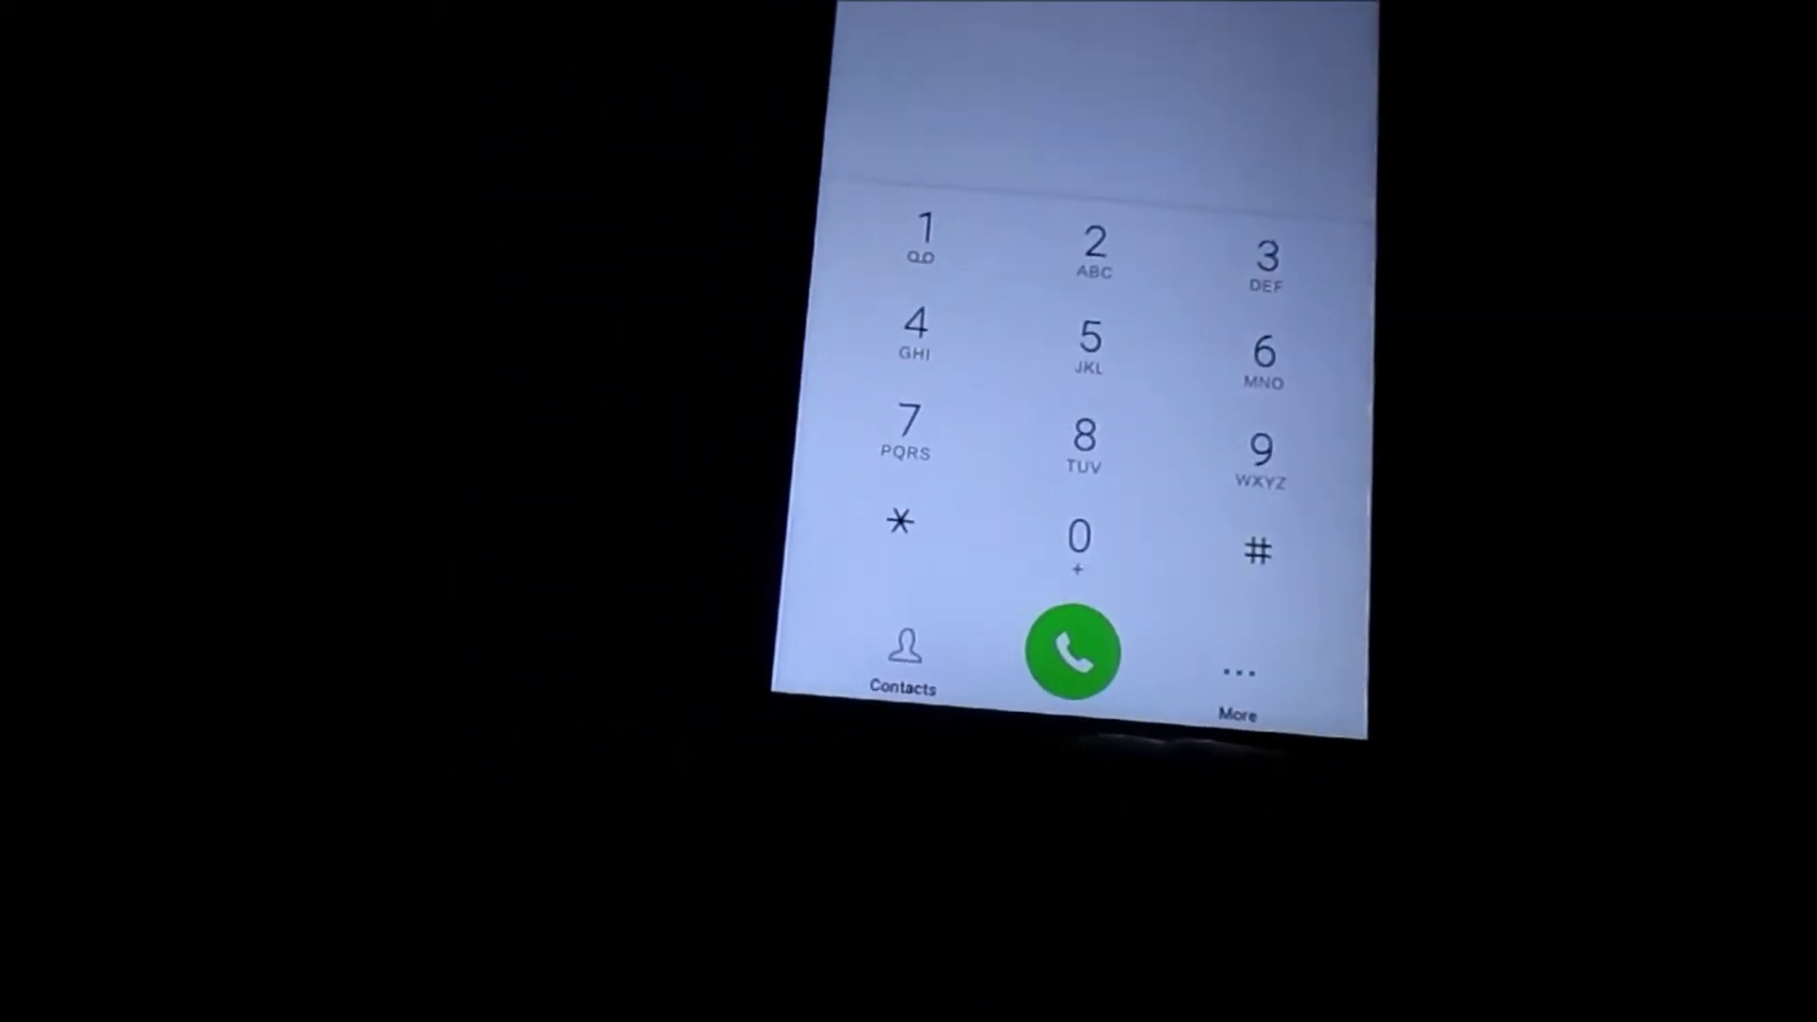